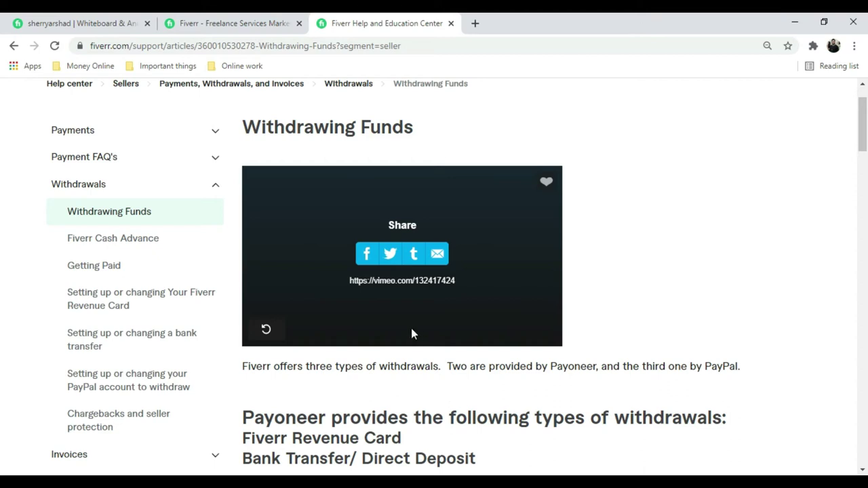
Step: Scroll to the bottom of the Withdrawing Funds article and choose Submit a Request
scroll(412, 329, "down", 1)
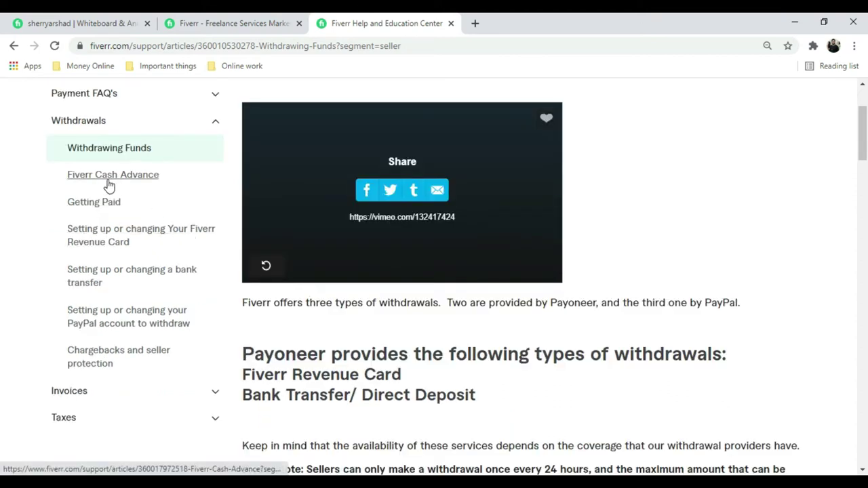
scroll(480, 344, "down", 1)
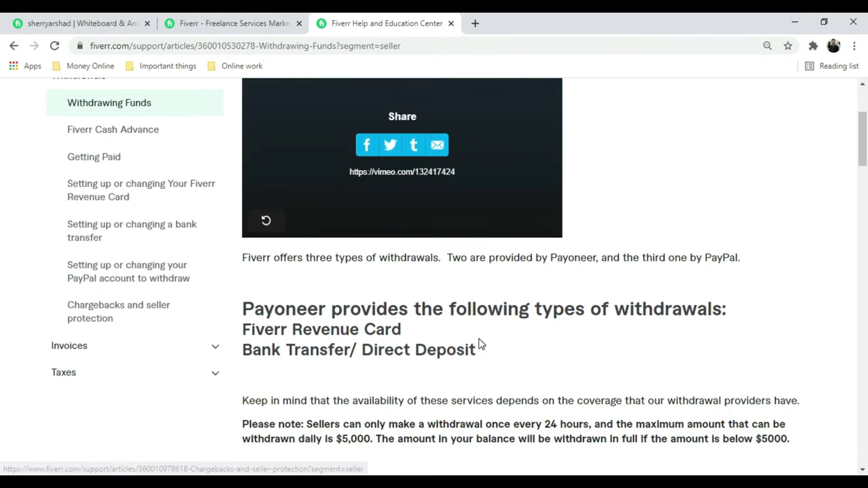
scroll(479, 344, "down", 3)
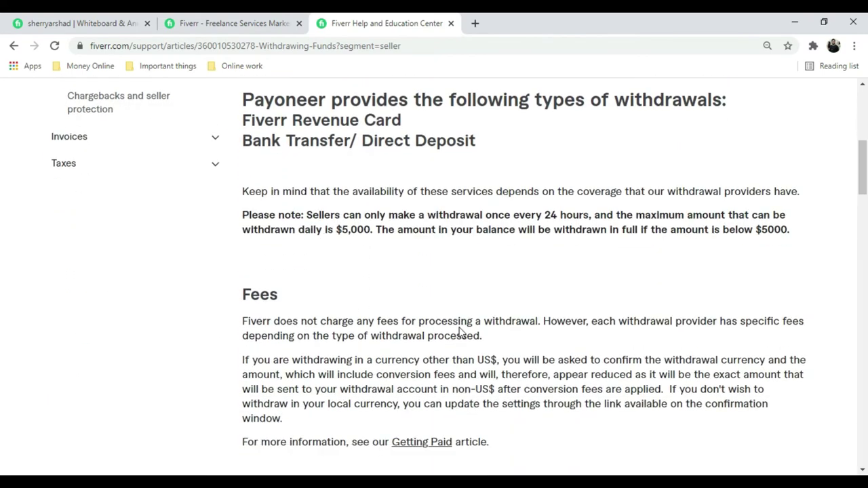
scroll(608, 342, "down", 1)
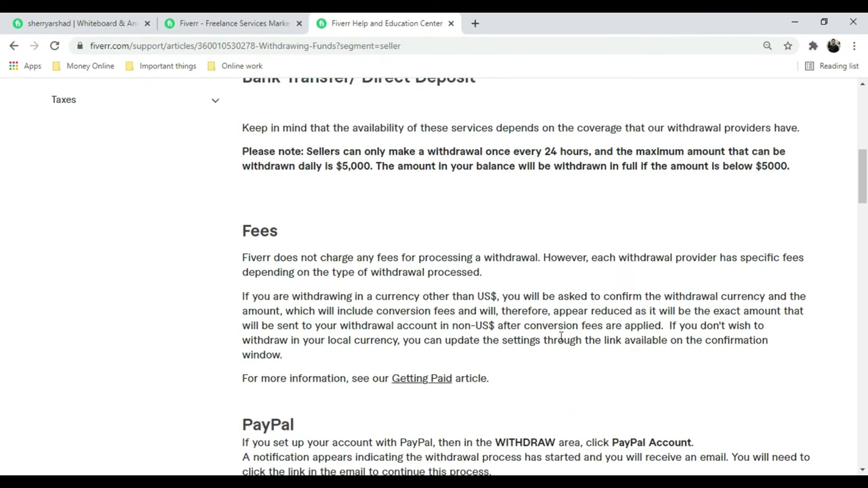
scroll(562, 336, "down", 1)
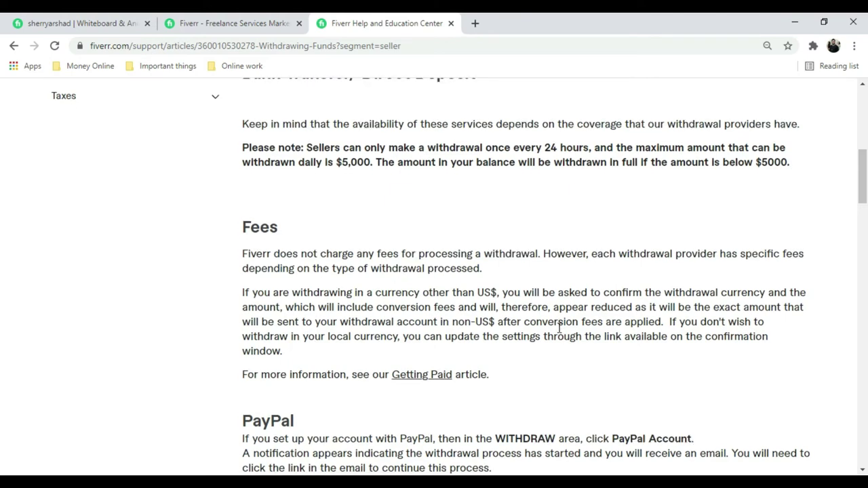
scroll(561, 333, "down", 4)
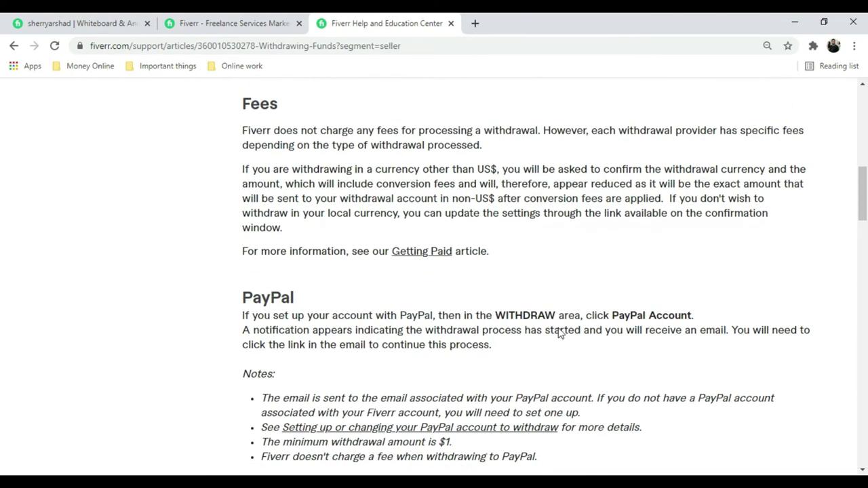
scroll(559, 328, "down", 2)
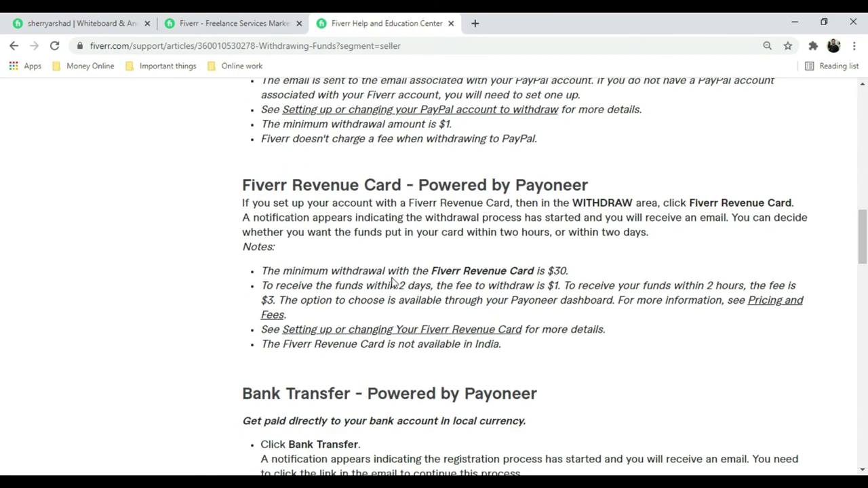
scroll(391, 283, "down", 9)
scroll(395, 280, "down", 11)
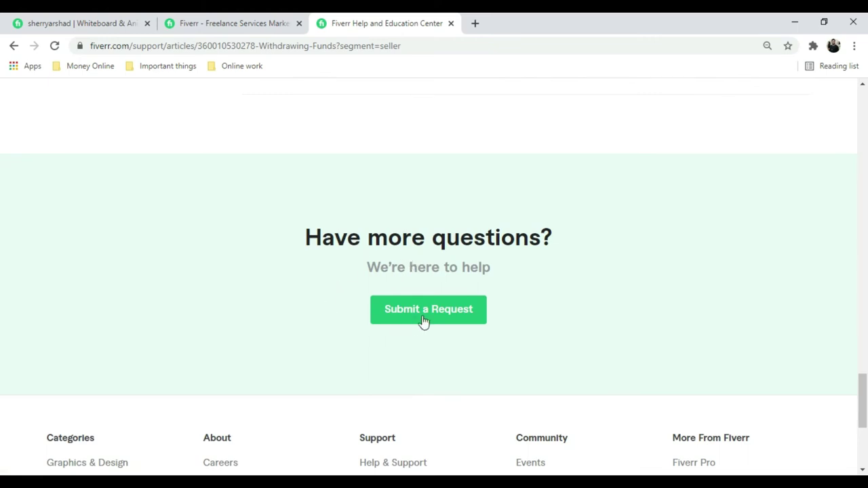
left_click(429, 311)
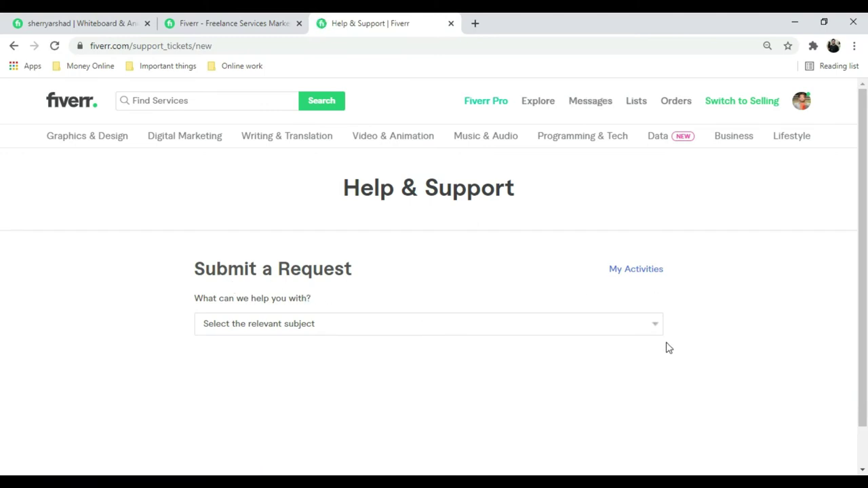
Step: Choose 'Order issues' as the subject and 'I want to cancel my order' as the issue
scroll(615, 330, "down", 2)
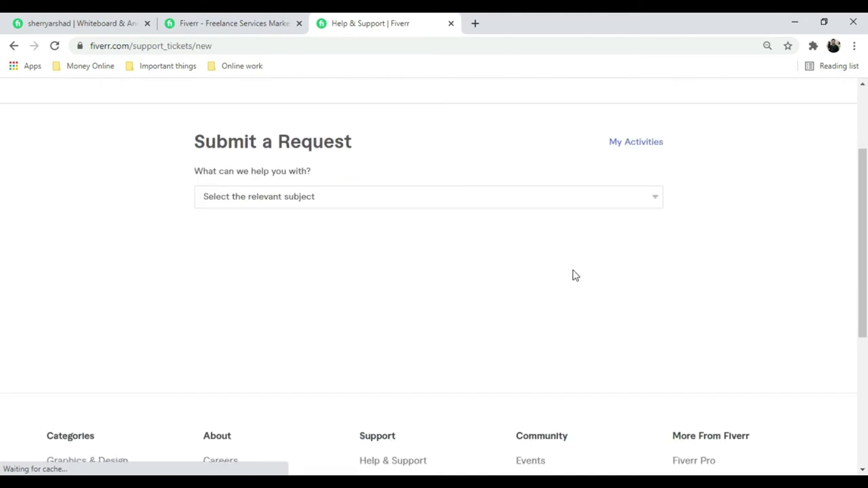
left_click(652, 196)
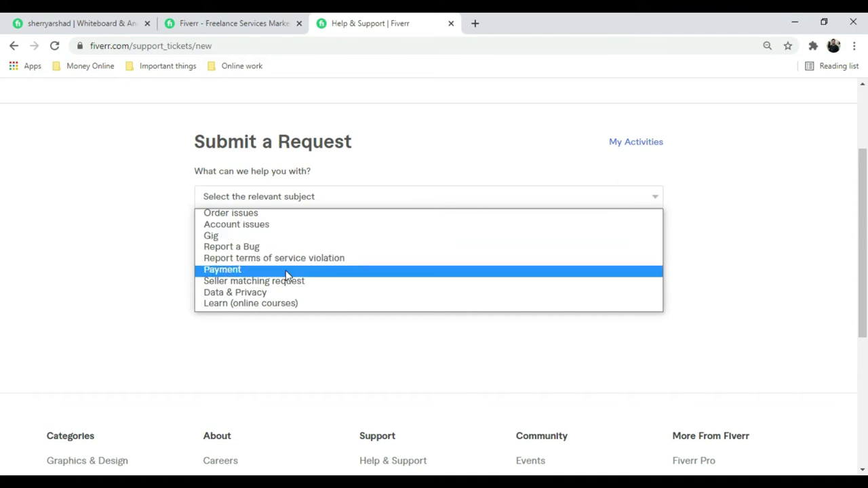
left_click(291, 215)
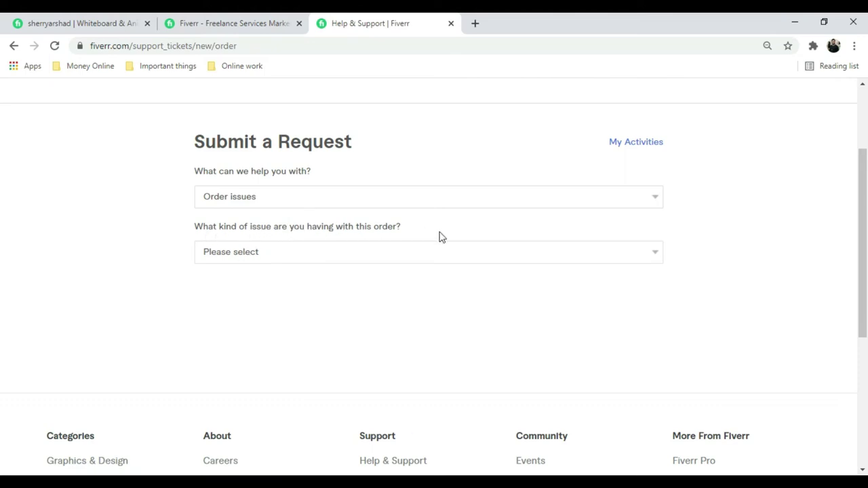
left_click(522, 256)
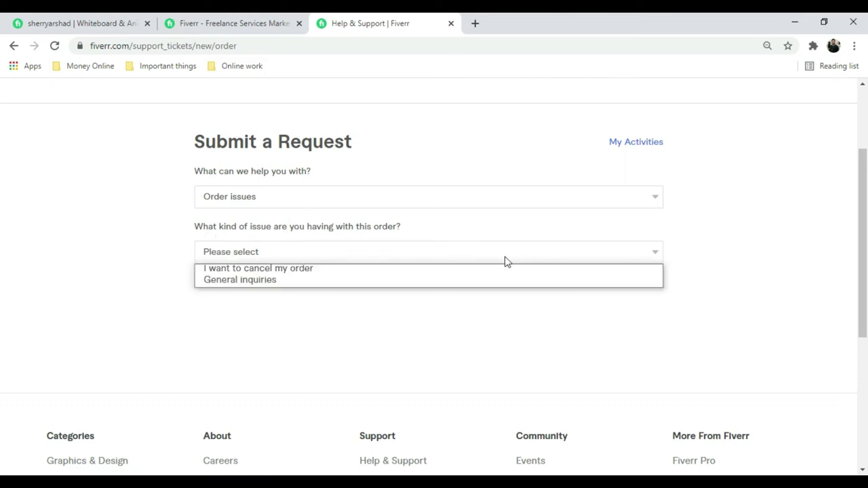
left_click(384, 273)
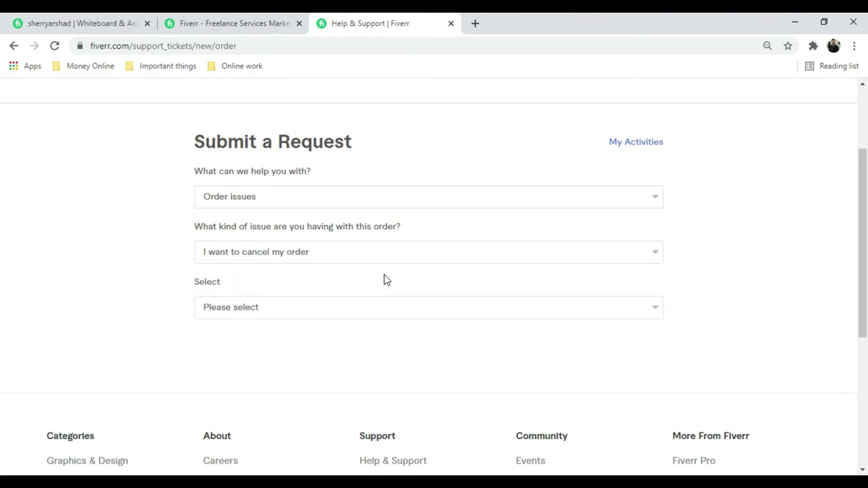
Step: Specify you're selling on Fiverr and that you and the buyer agreed to mutually cancel
scroll(281, 208, "down", 2)
left_click(374, 185)
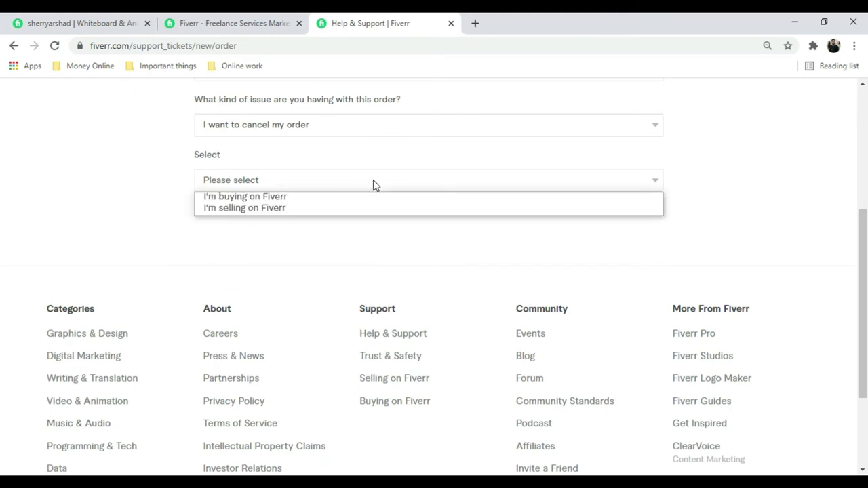
left_click(301, 208)
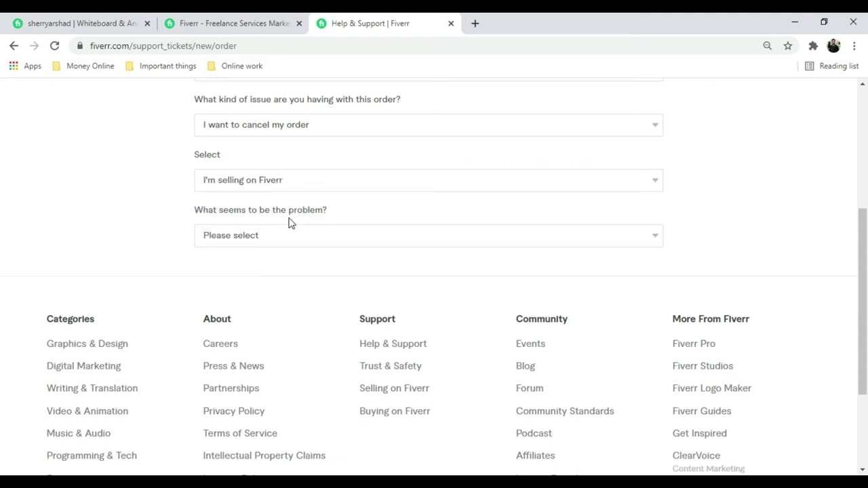
left_click(331, 241)
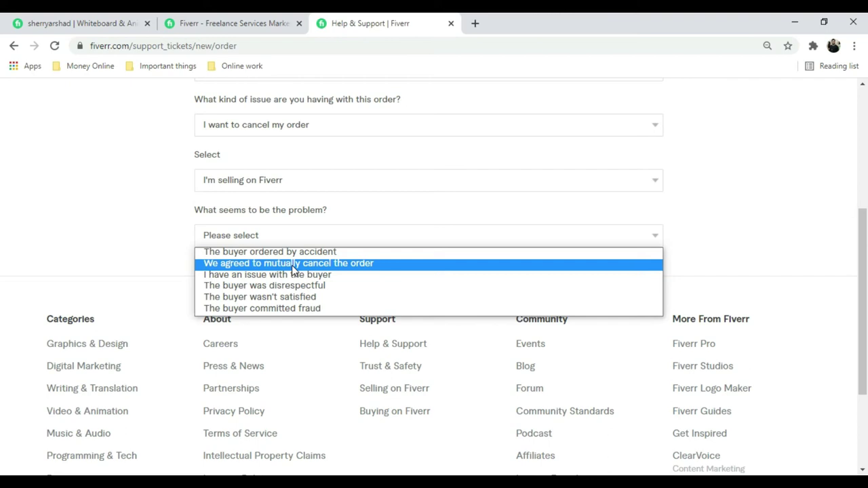
left_click(293, 266)
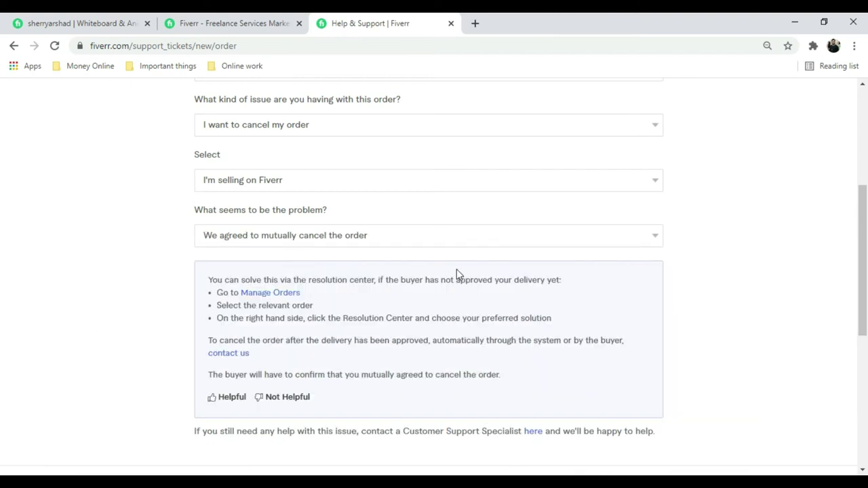
Step: Review the cancellation guidance and bring up the support request form fields
scroll(457, 269, "down", 1)
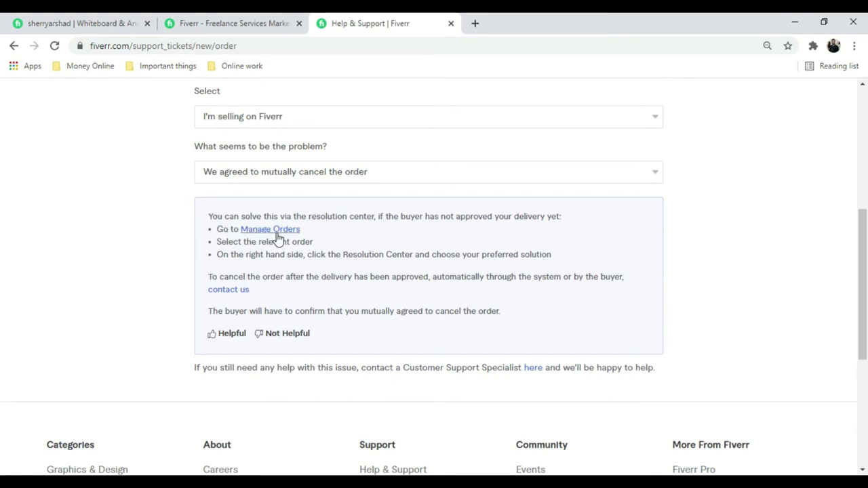
mouse_move(213, 217)
left_mouse_down()
mouse_move(234, 219)
mouse_move(417, 324)
mouse_move(531, 340)
mouse_move(531, 328)
mouse_move(384, 316)
mouse_move(239, 280)
mouse_move(206, 225)
left_mouse_up()
left_click(163, 261)
left_click(239, 292)
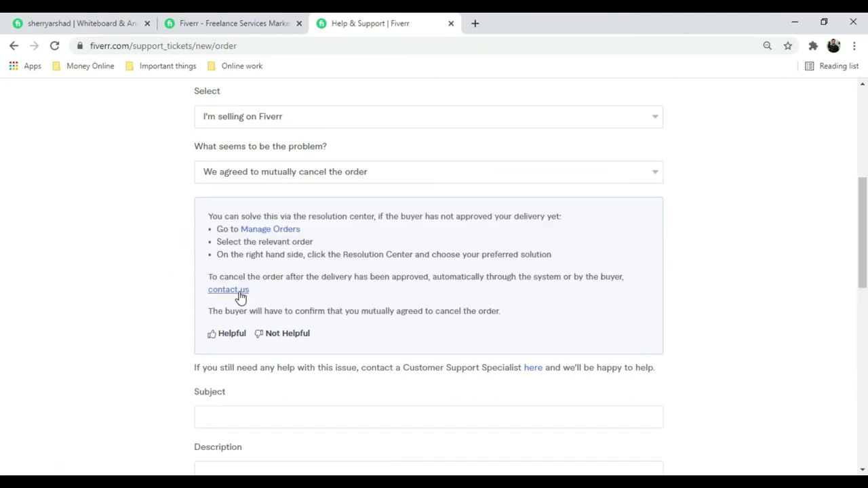
Step: Enter the subject 'i want to cancel my order'
scroll(251, 289, "down", 3)
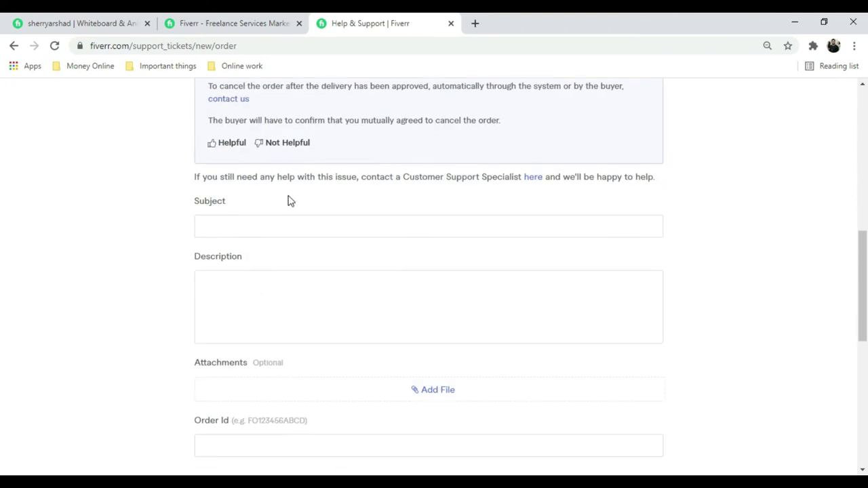
left_click(278, 226)
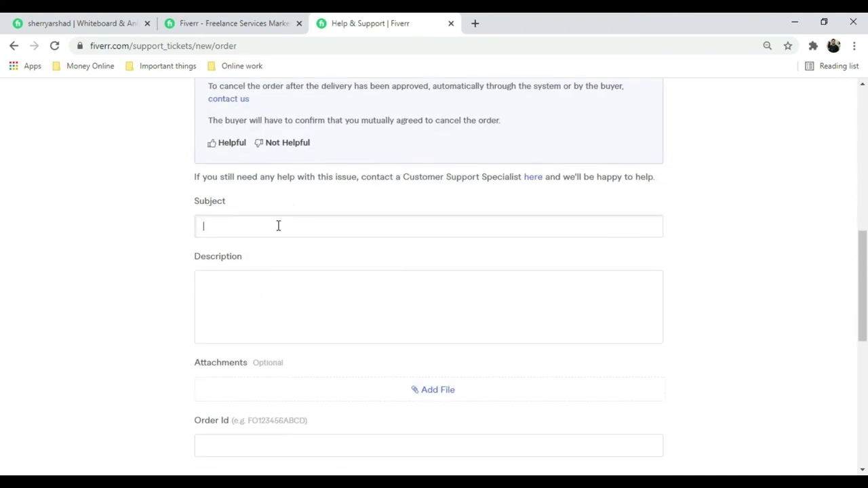
type("i want to cancel my or")
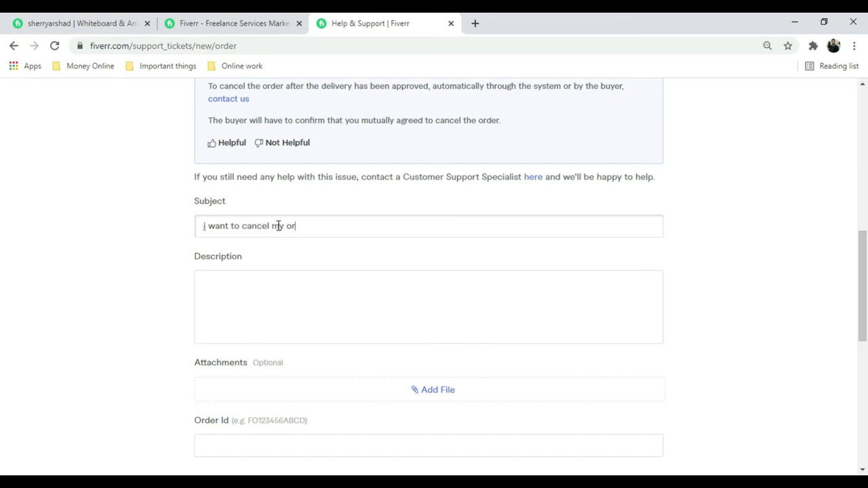
type("der")
left_click(247, 287)
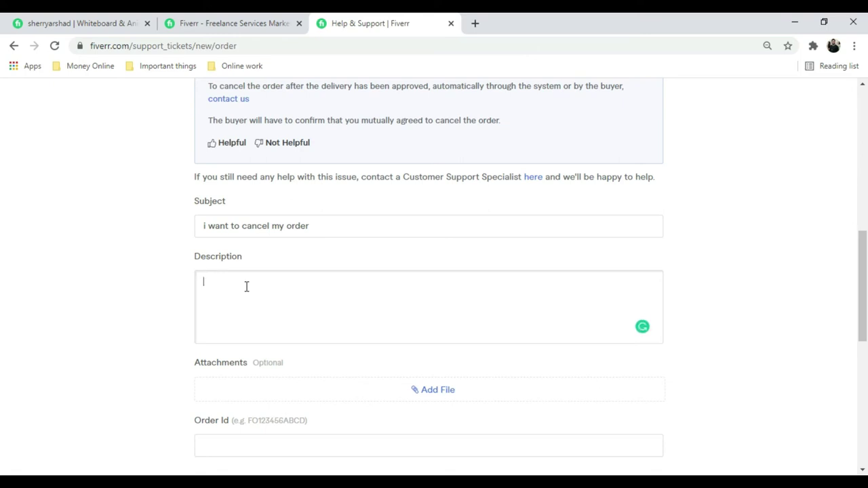
Step: Describe the mutual cancellation, explaining the buyer placed the order accidentally, correcting typos to 'the buyer'
type("we under")
type("stand")
type("s")
type(" mut")
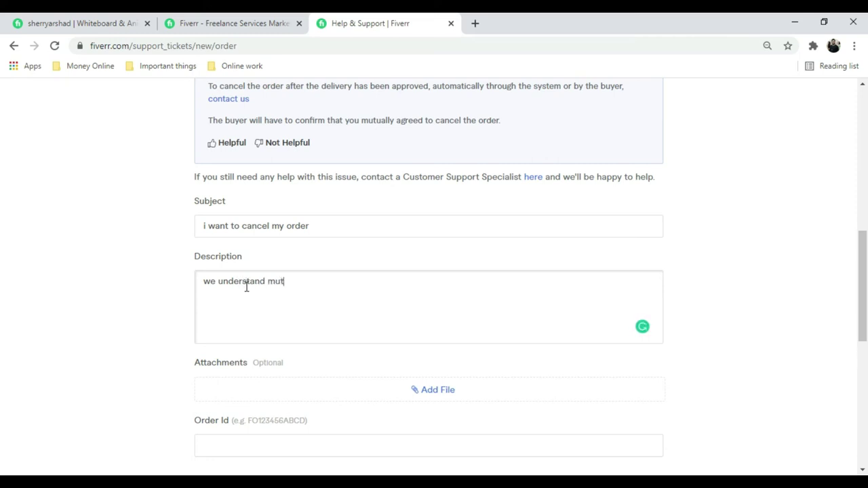
type("ually with buyer to ca")
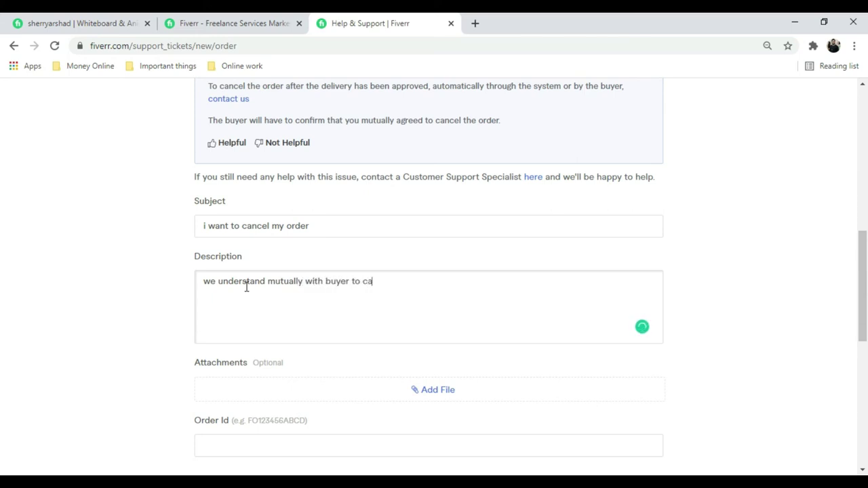
type("ncel our order.")
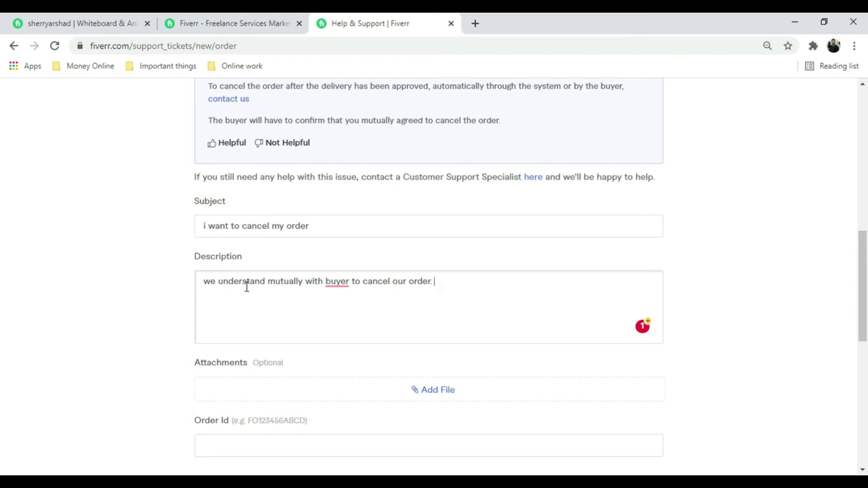
type("the p")
type("u")
type("rpose ")
type("of")
key("BackSpace")
key("BackSpace")
type("to c")
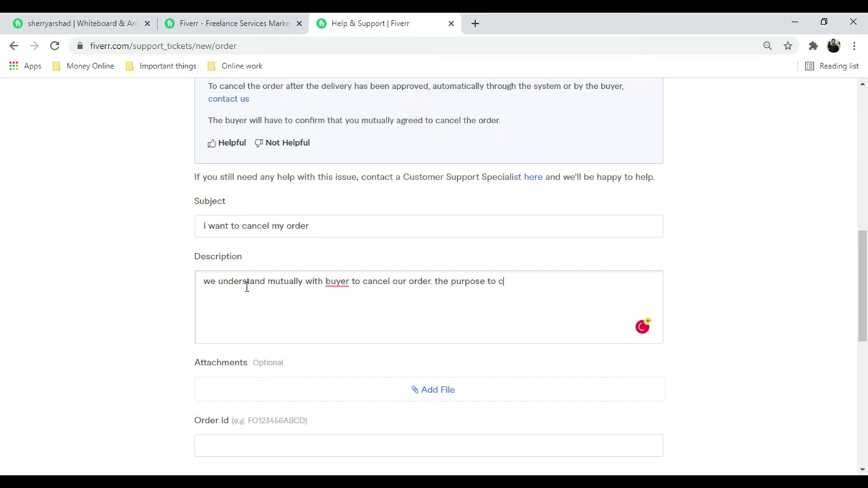
type("andel the order is buy")
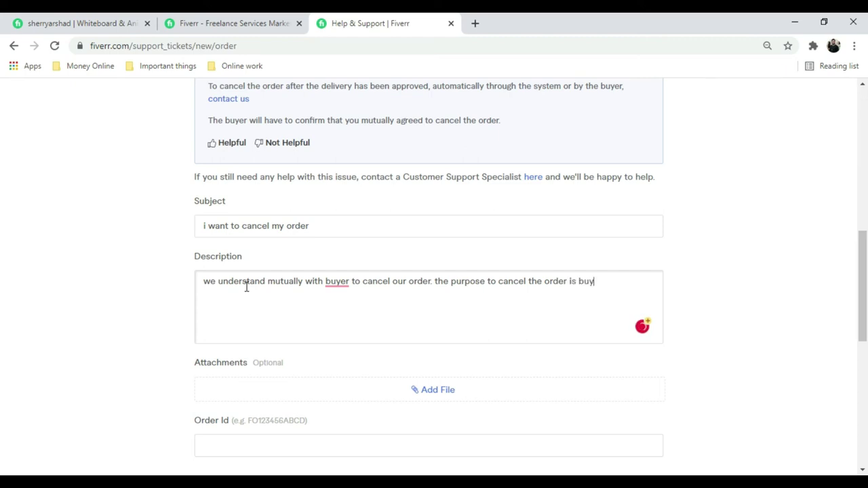
type("er take ")
type("c")
key("BackSpace")
type("s the order c")
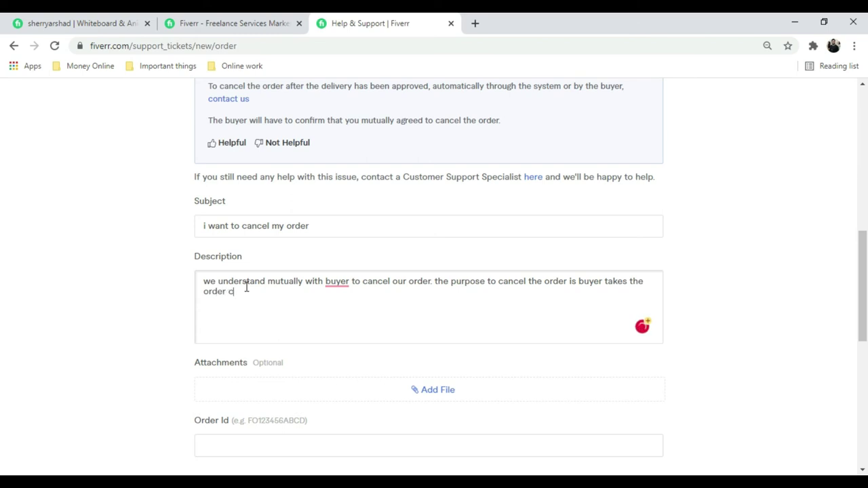
key("BackSpace")
type("accidently.")
mouse_move(342, 285)
left_click(342, 311)
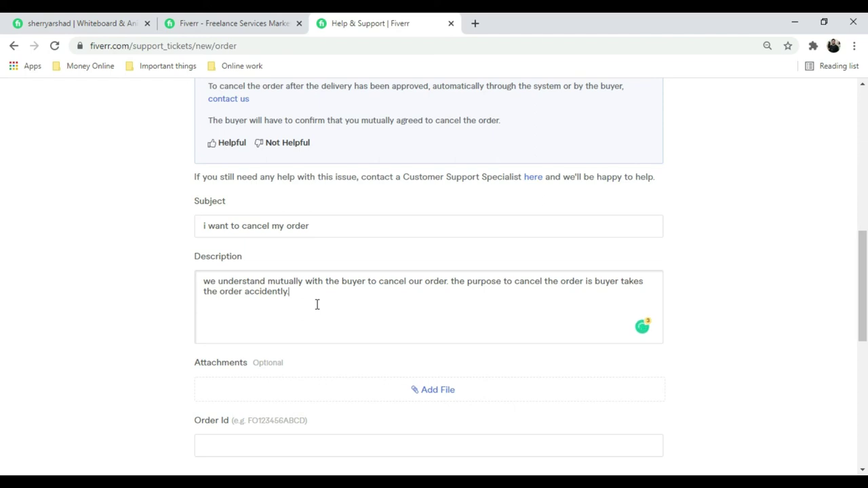
scroll(326, 285, "down", 1)
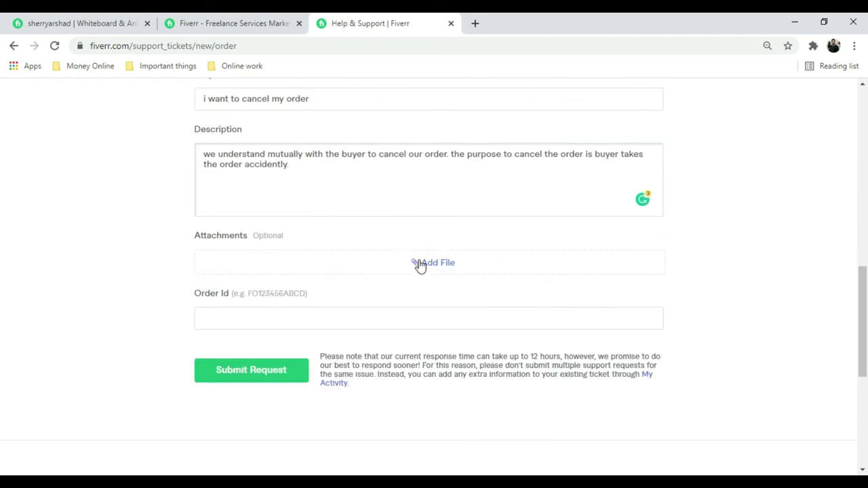
Step: Enter the cancelled order's ID in the Order Id field and check the value
left_click(242, 312)
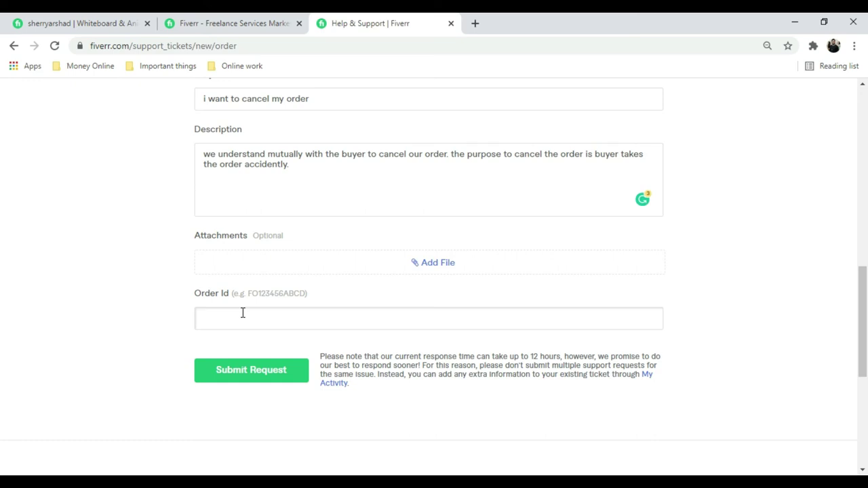
double_click(246, 316)
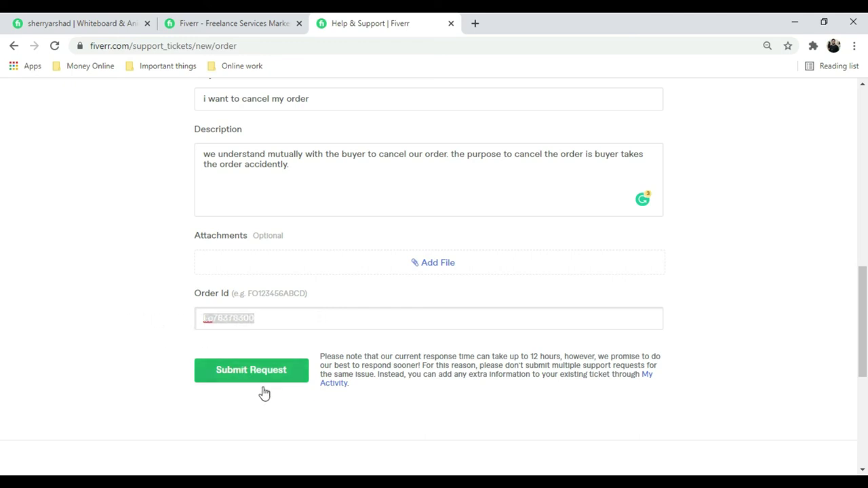
left_click(169, 396)
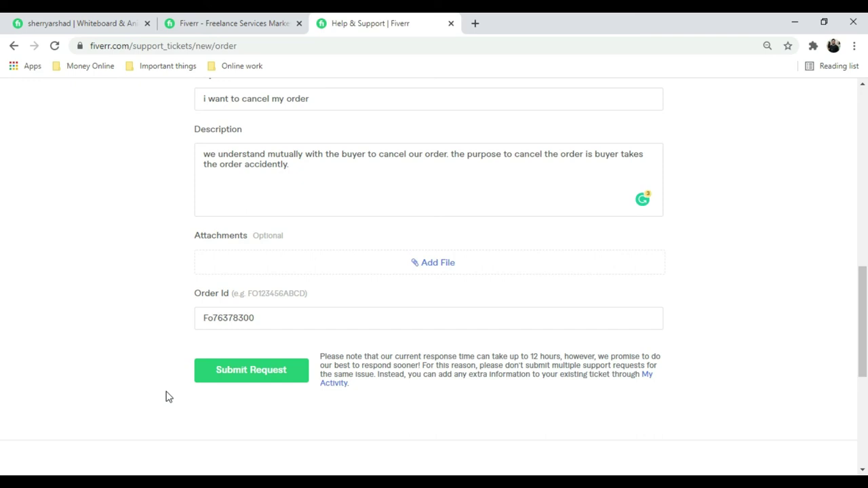
left_click_drag(300, 319, 175, 339)
left_click(167, 341)
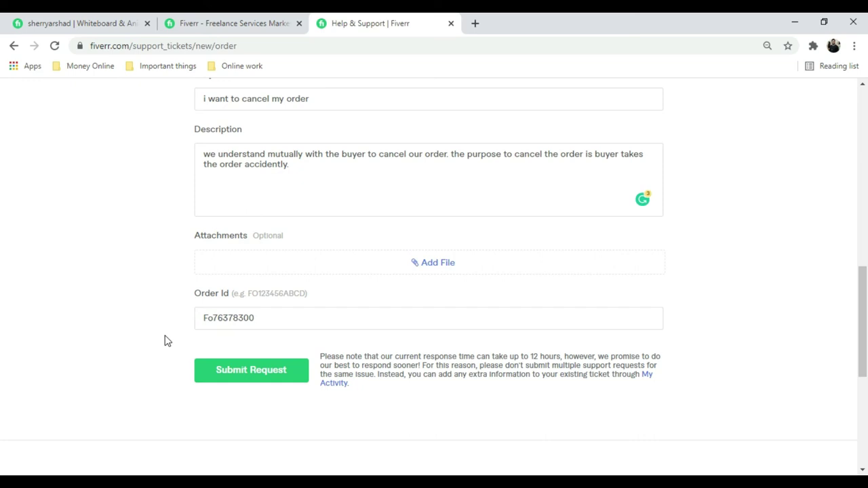